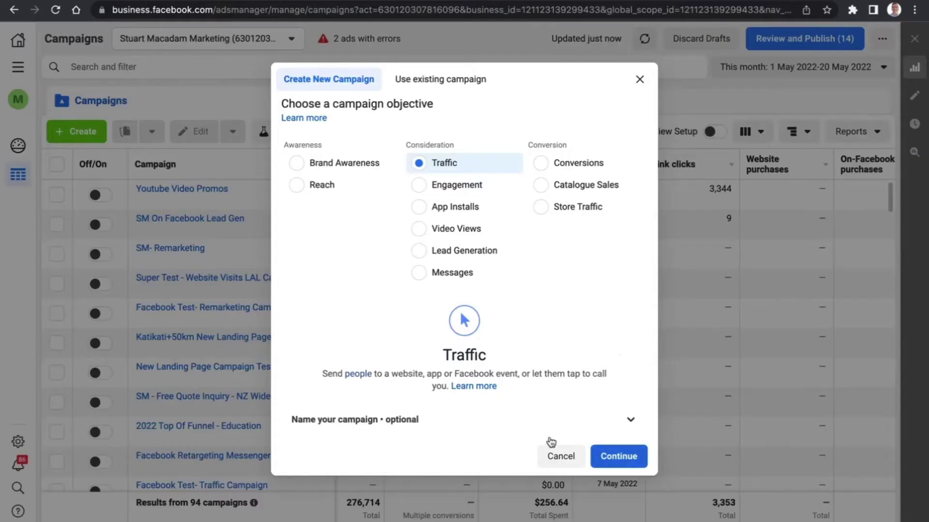
# Step: Create the New Traffic campaign draft and link the macadam_marketing Instagram account to its ad, showing the Ad setup choices
pyautogui.click(625, 455)
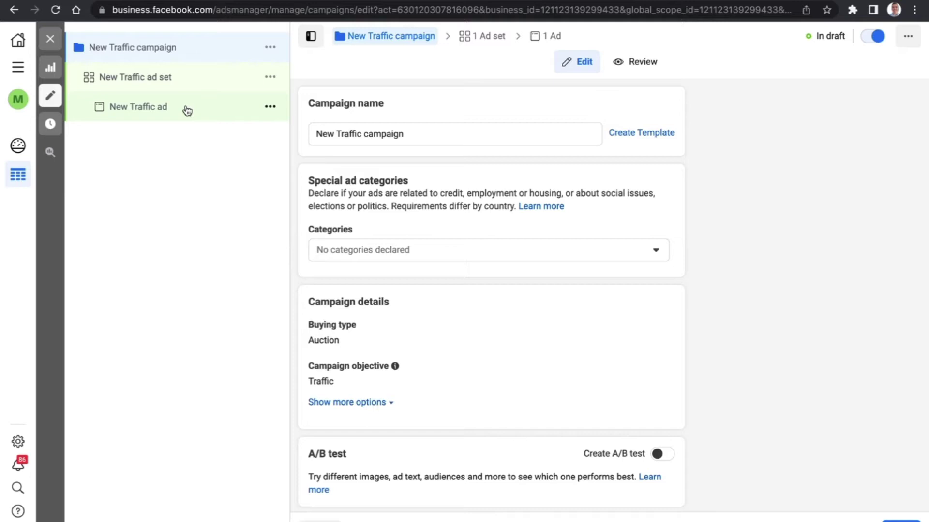
pyautogui.click(141, 116)
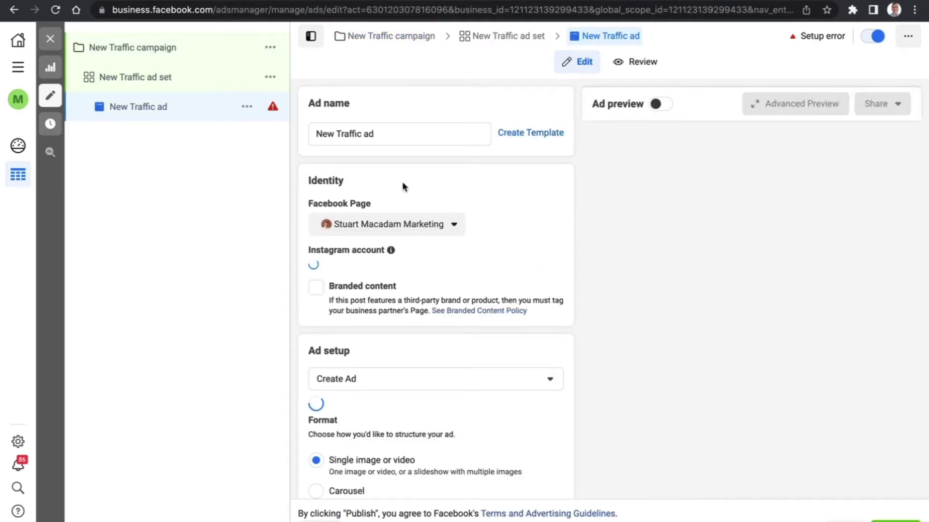
pyautogui.scroll(-2, 402, 185)
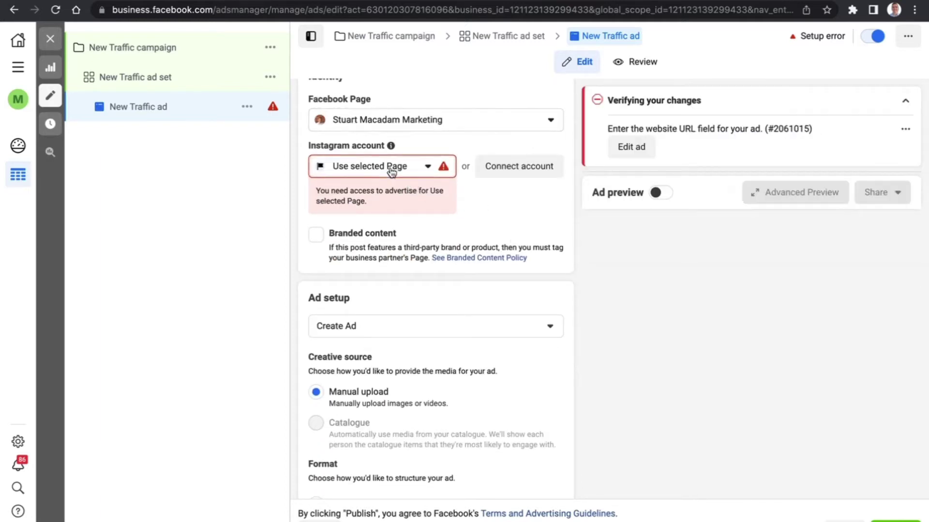
pyautogui.click(392, 172)
pyautogui.click(421, 223)
pyautogui.scroll(-1, 568, 214)
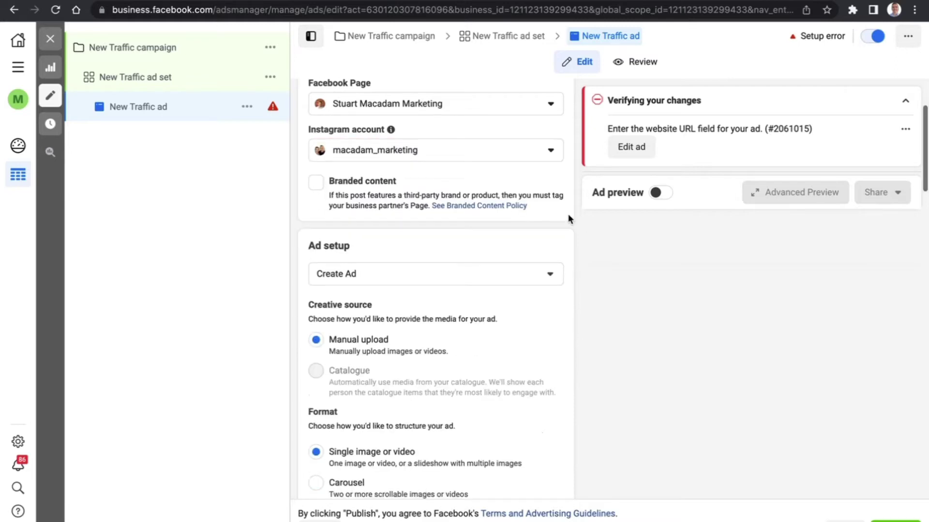
pyautogui.scroll(-3, 569, 216)
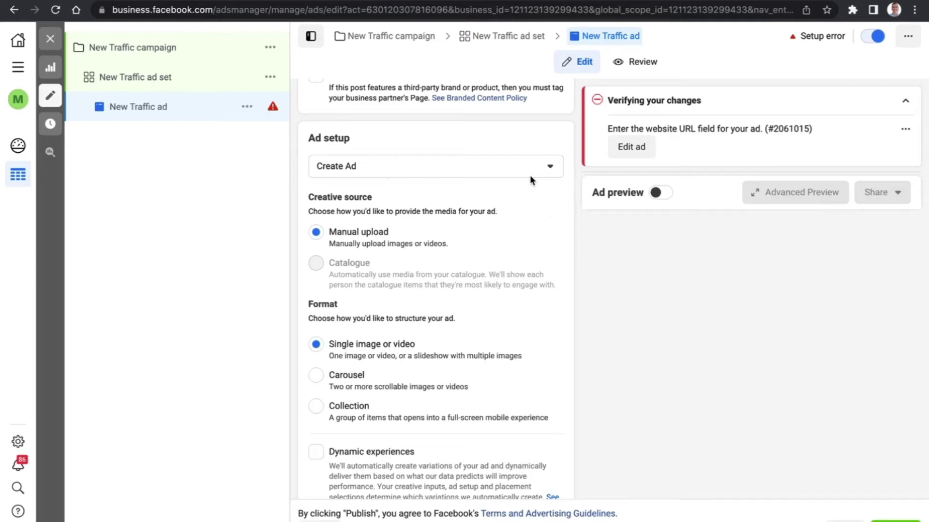
pyautogui.click(478, 174)
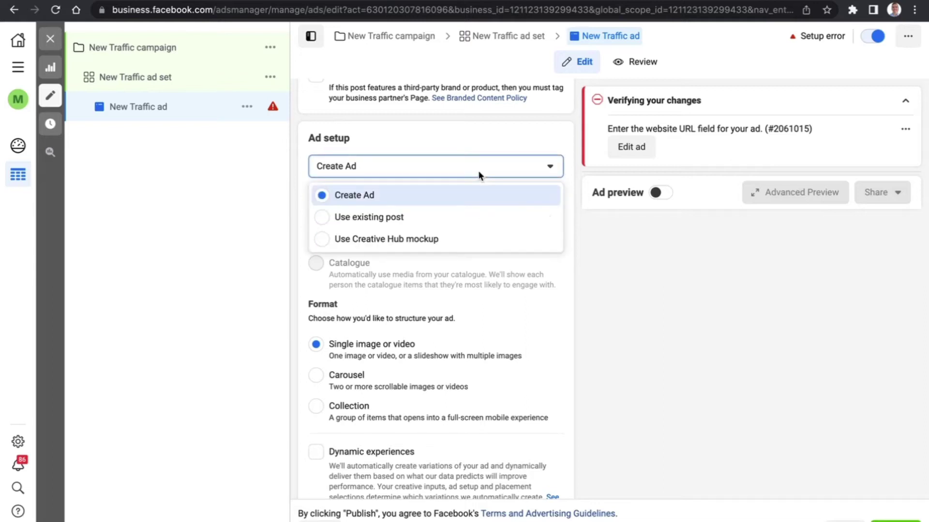
# Step: Switch the ad to an existing post, filter posts to Published, and select The Season Finale
pyautogui.click(353, 220)
pyautogui.click(384, 347)
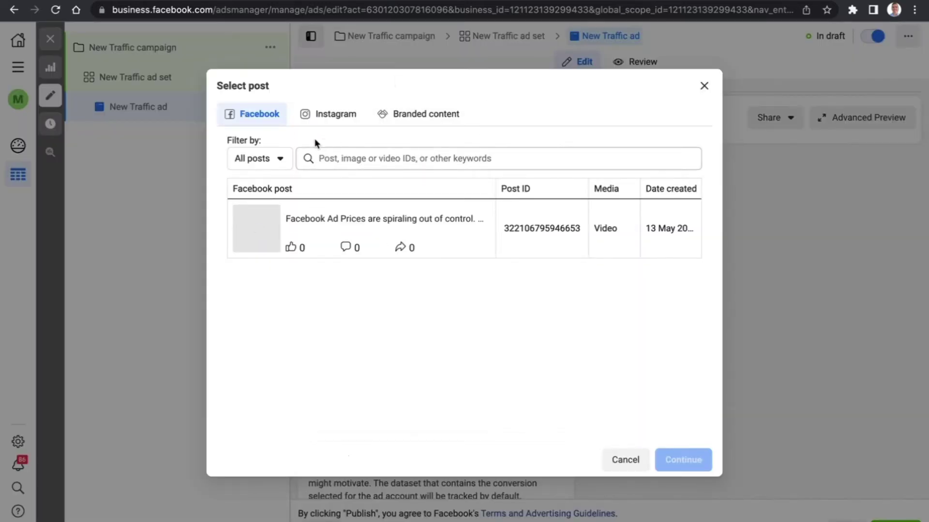
pyautogui.click(269, 161)
pyautogui.click(243, 212)
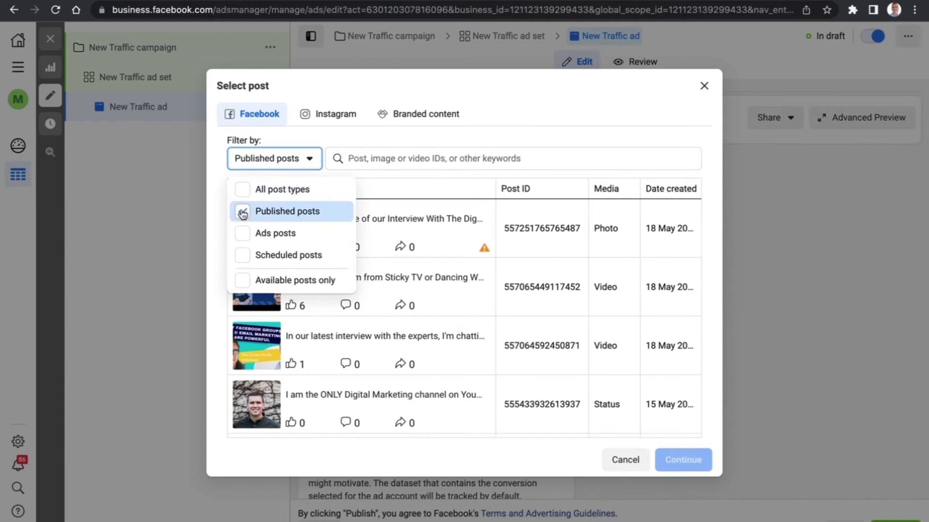
pyautogui.click(398, 144)
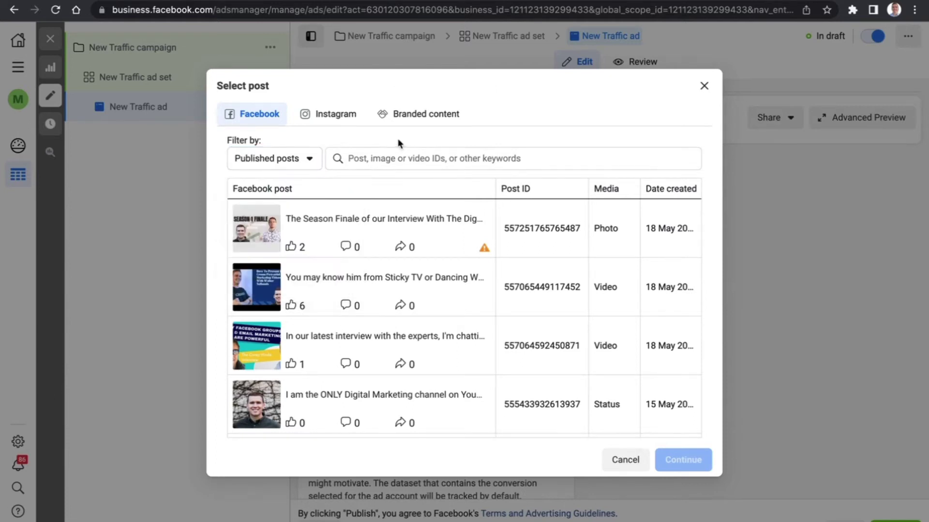
pyautogui.scroll(-1, 368, 241)
pyautogui.scroll(-2, 368, 240)
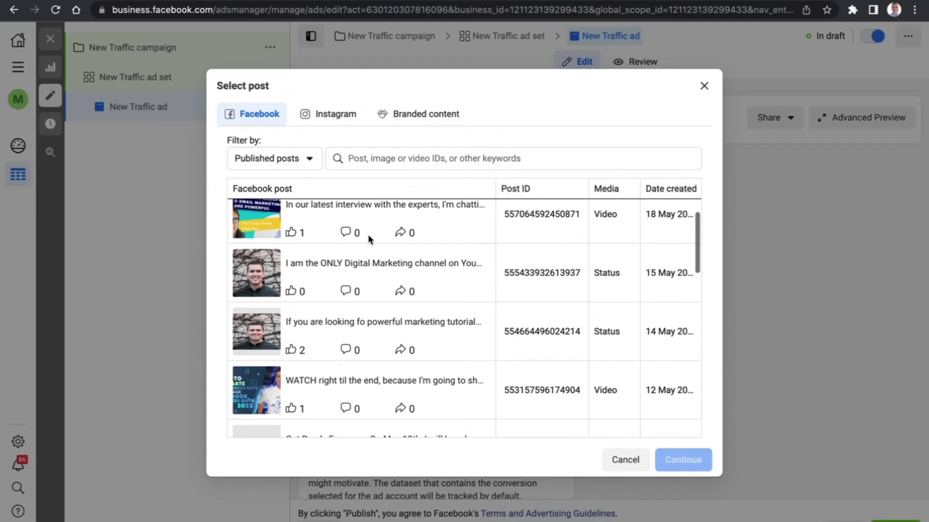
pyautogui.scroll(-2, 368, 240)
pyautogui.scroll(-2, 368, 241)
pyautogui.scroll(-2, 368, 239)
pyautogui.scroll(-3, 368, 240)
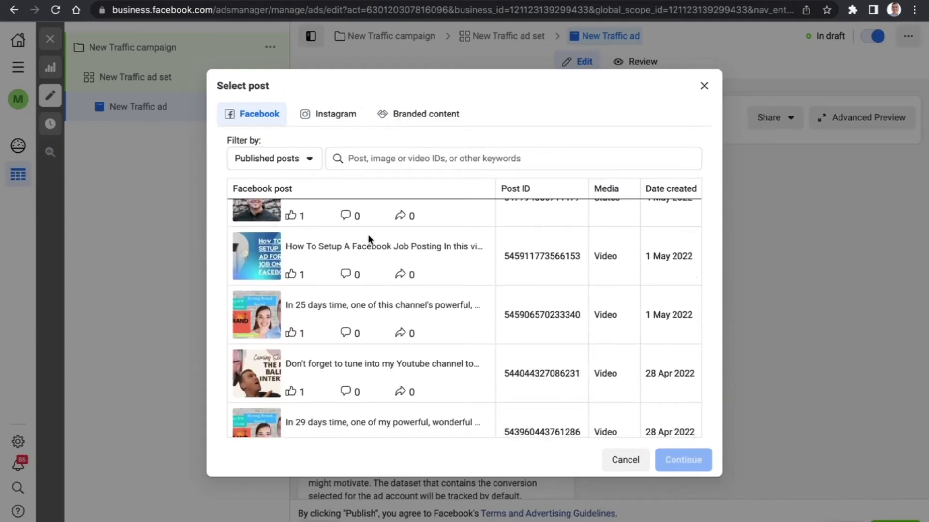
pyautogui.scroll(-2, 367, 234)
pyautogui.scroll(-1, 369, 235)
pyautogui.scroll(-1, 368, 234)
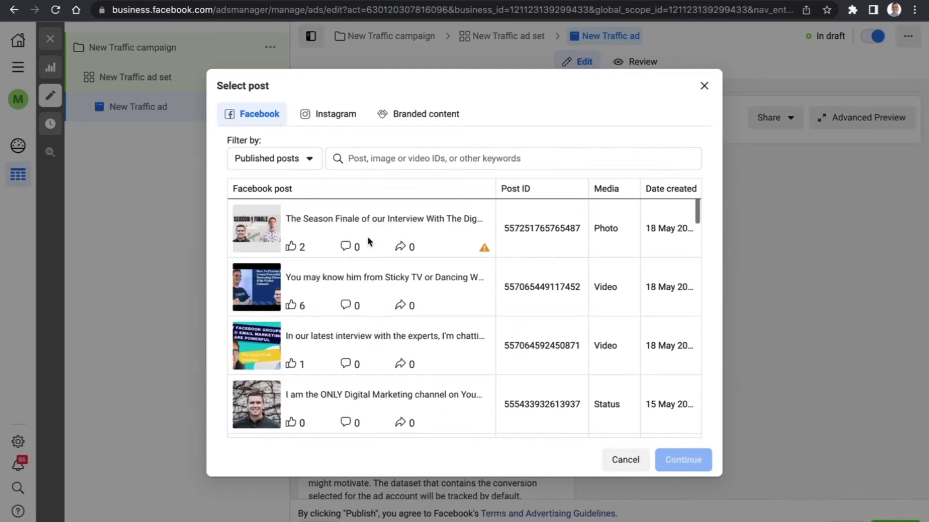
pyautogui.click(317, 224)
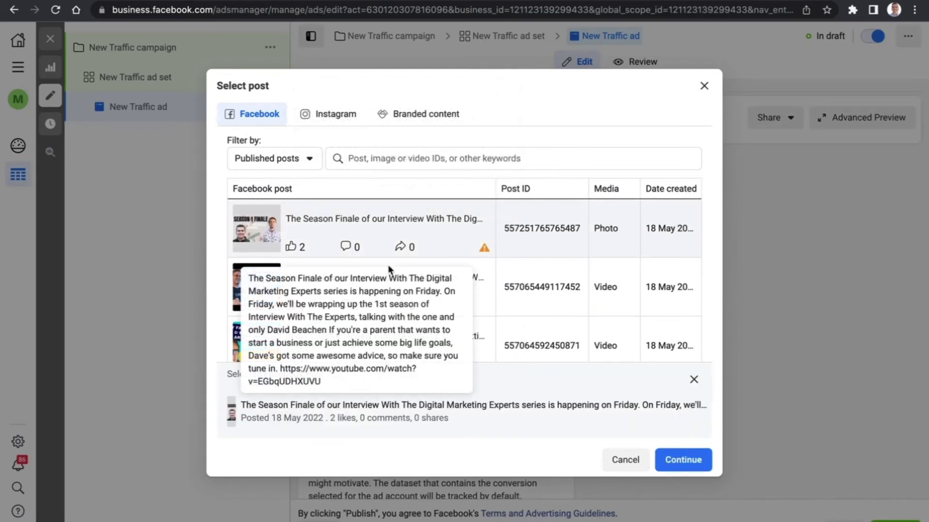
# Step: Confirm The Season Finale interview post in the Select post dialog
pyautogui.click(683, 460)
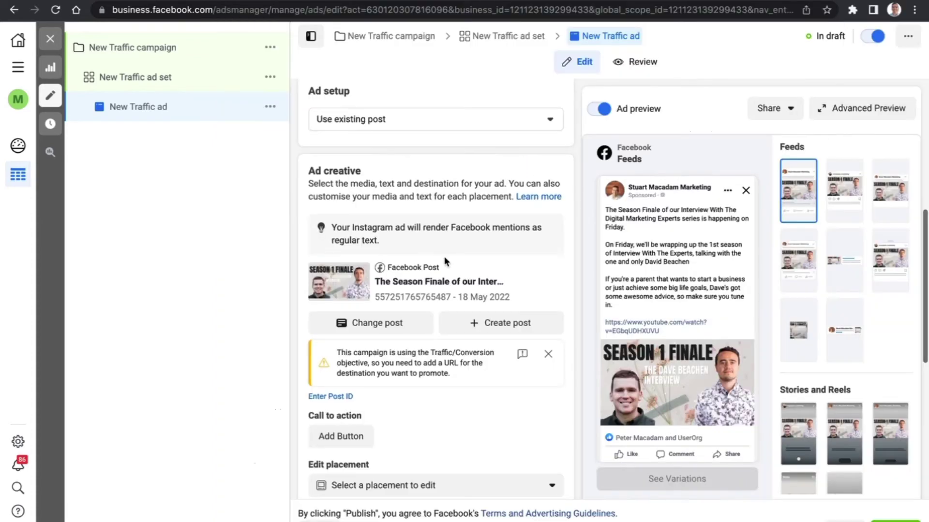
pyautogui.scroll(-2, 444, 256)
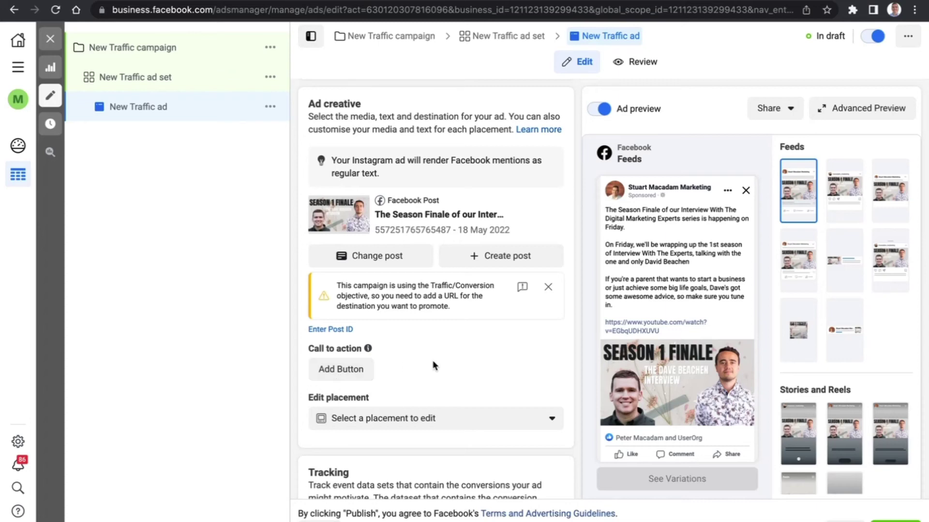
pyautogui.scroll(-1, 445, 363)
pyautogui.scroll(-1, 445, 363)
pyautogui.scroll(-2, 445, 365)
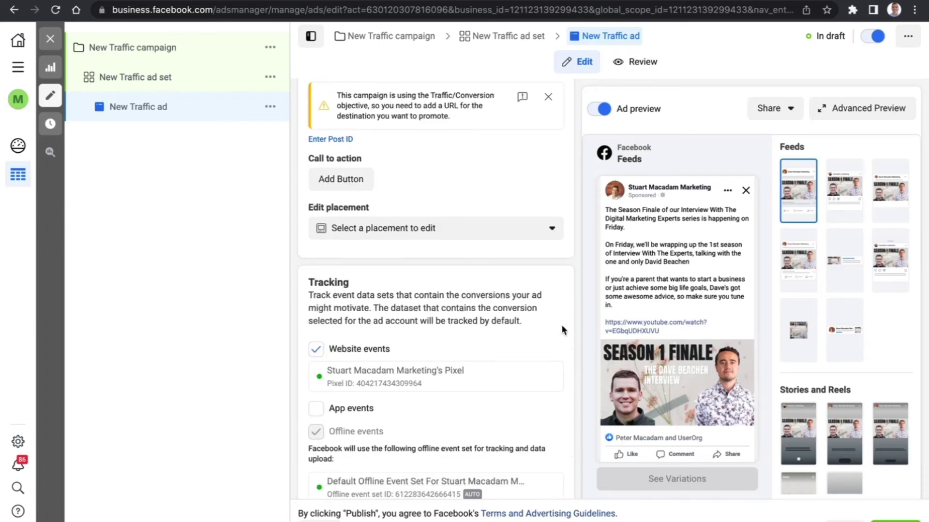